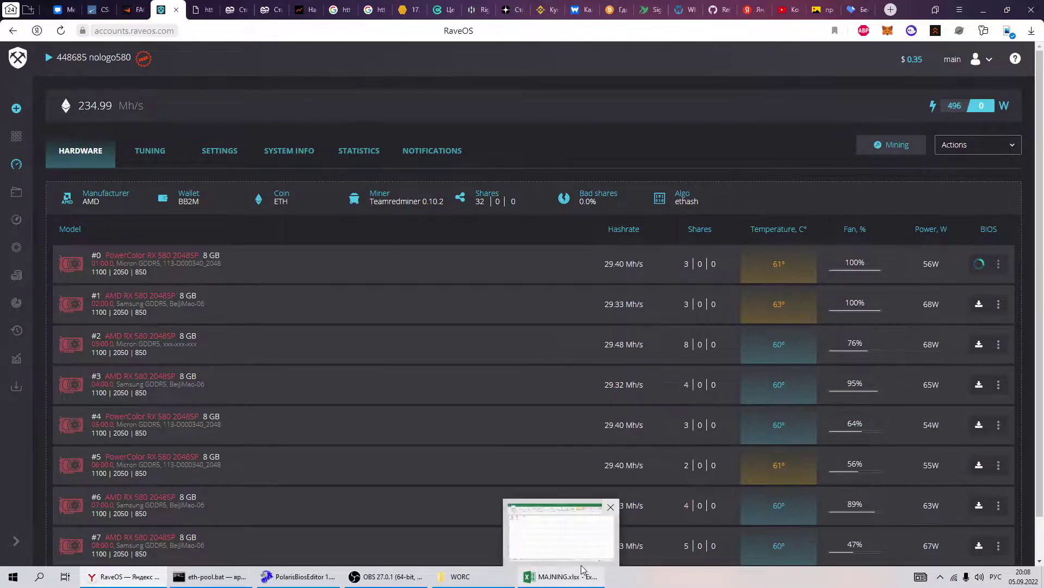
# Step: Review the nologo580 rig's notification log for worker events and GPU faults, and compare it with the rig's hardware list
pyautogui.click(434, 152)
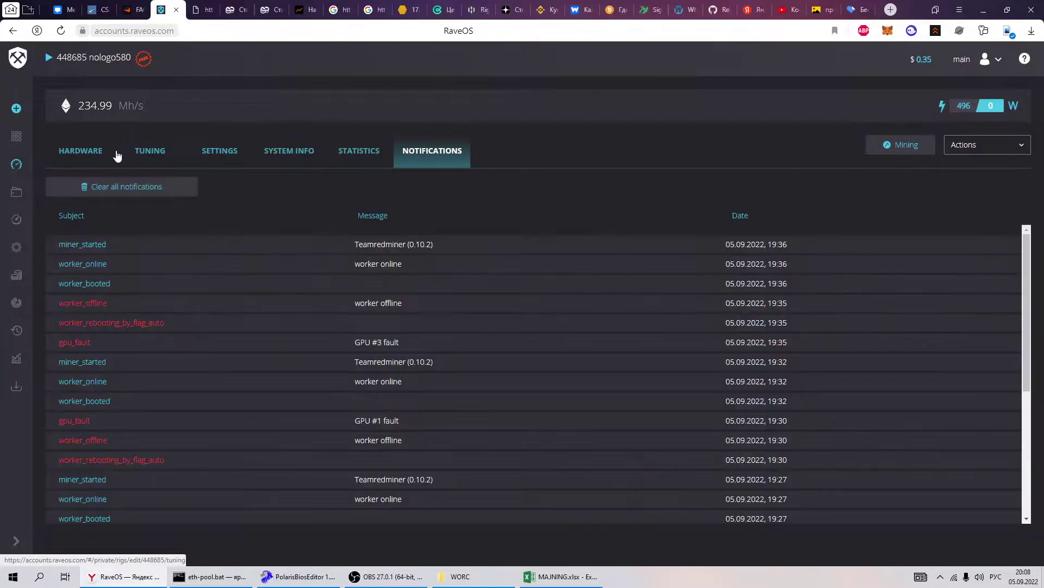
pyautogui.click(109, 155)
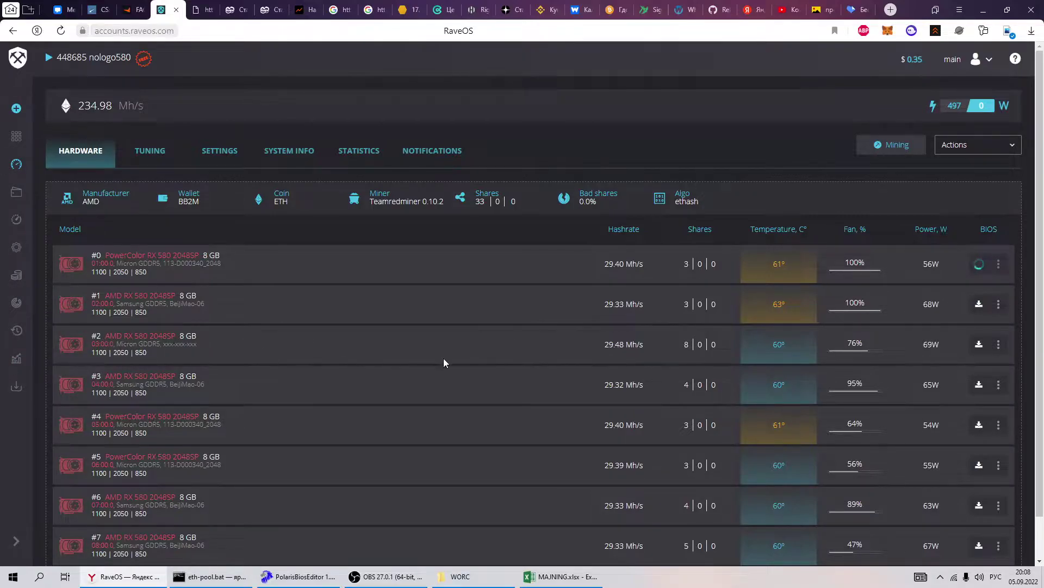
pyautogui.moveTo(3, 324)
pyautogui.click(434, 160)
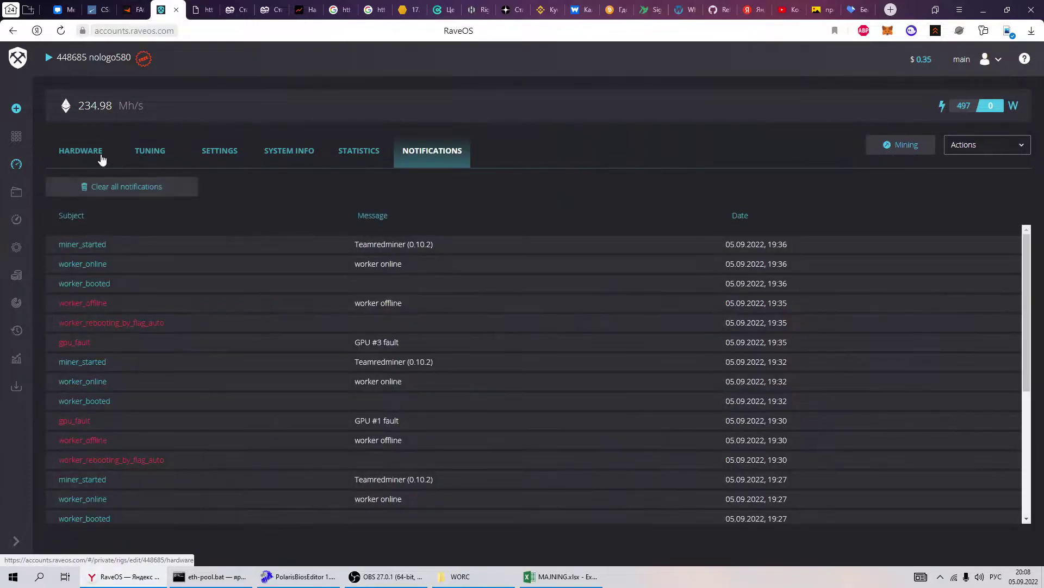
pyautogui.click(103, 159)
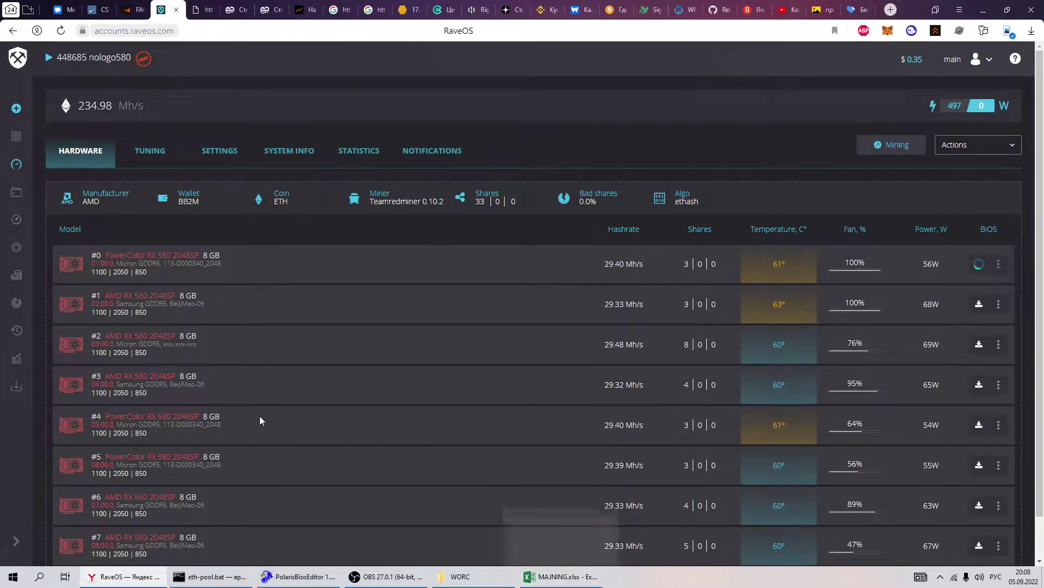
pyautogui.scroll(-1, 400, 364)
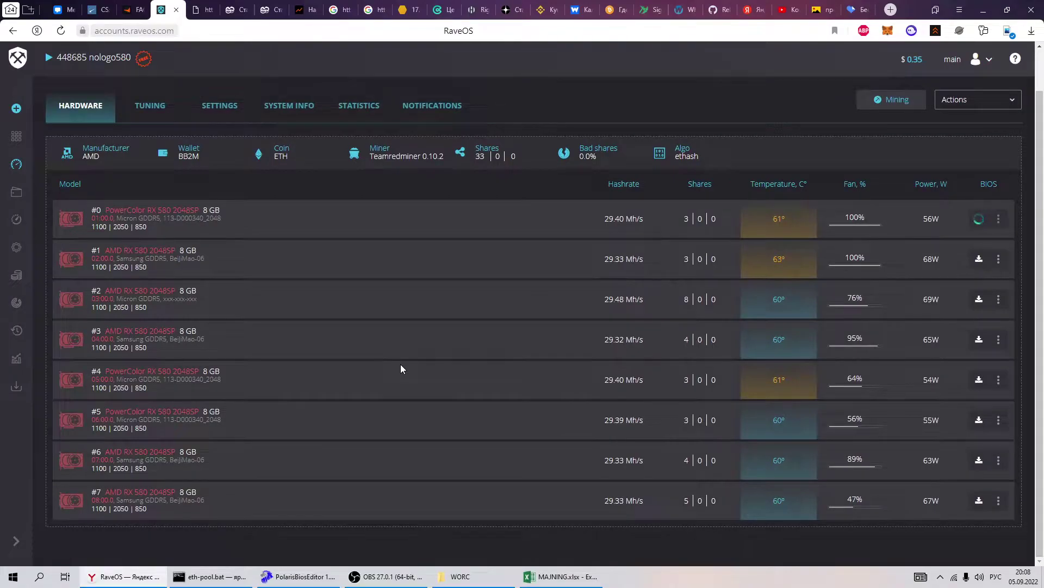
pyautogui.scroll(1, 400, 364)
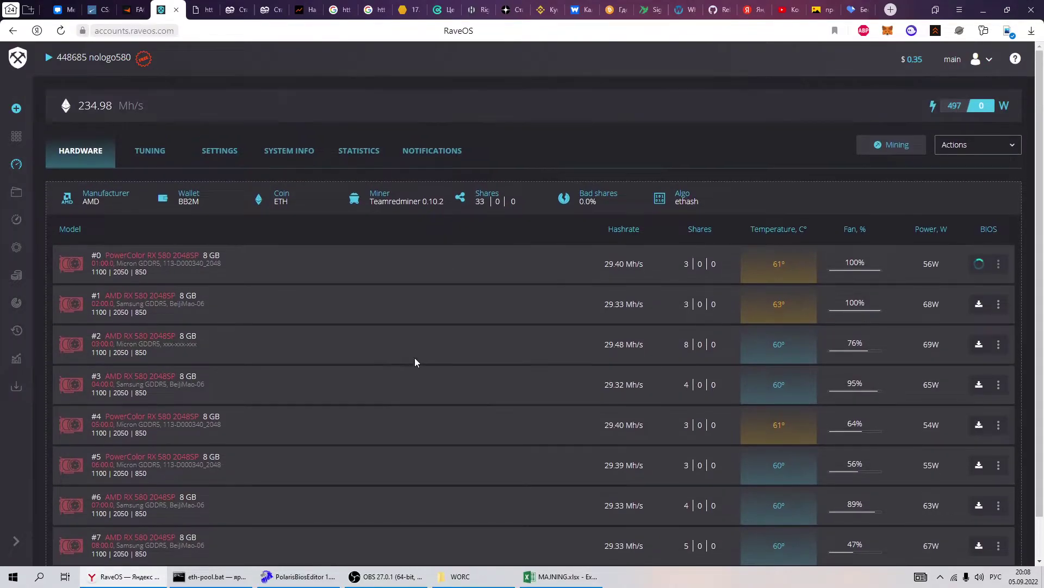
pyautogui.click(407, 155)
pyautogui.click(111, 160)
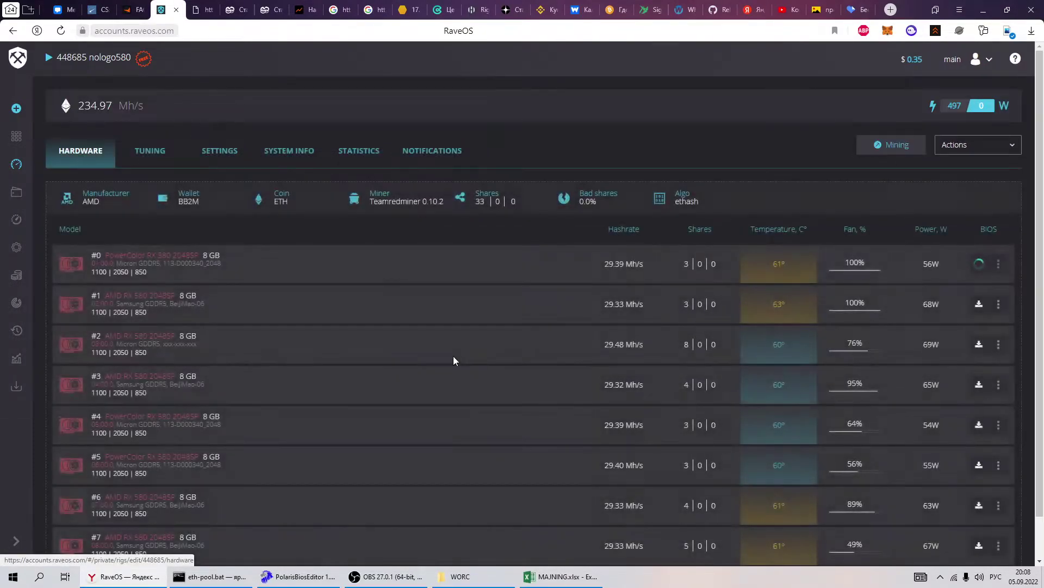
# Step: Examine the hashrate, temperature, fan and power of all the rig's GPUs, its total shares, and its notifications and statistics
pyautogui.scroll(-1, 454, 360)
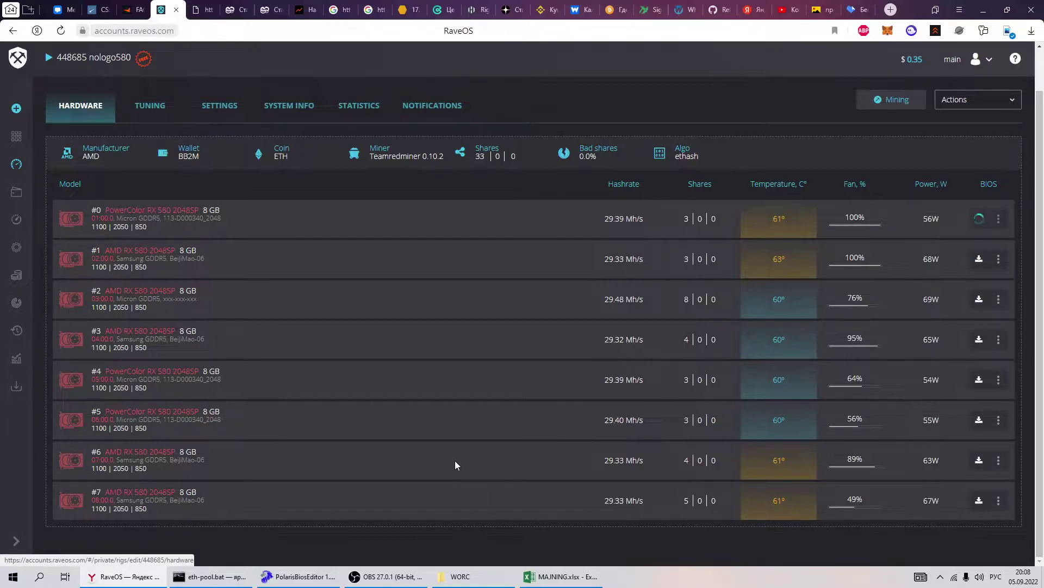
pyautogui.scroll(1, 454, 460)
pyautogui.scroll(-1, 478, 460)
pyautogui.scroll(1, 435, 455)
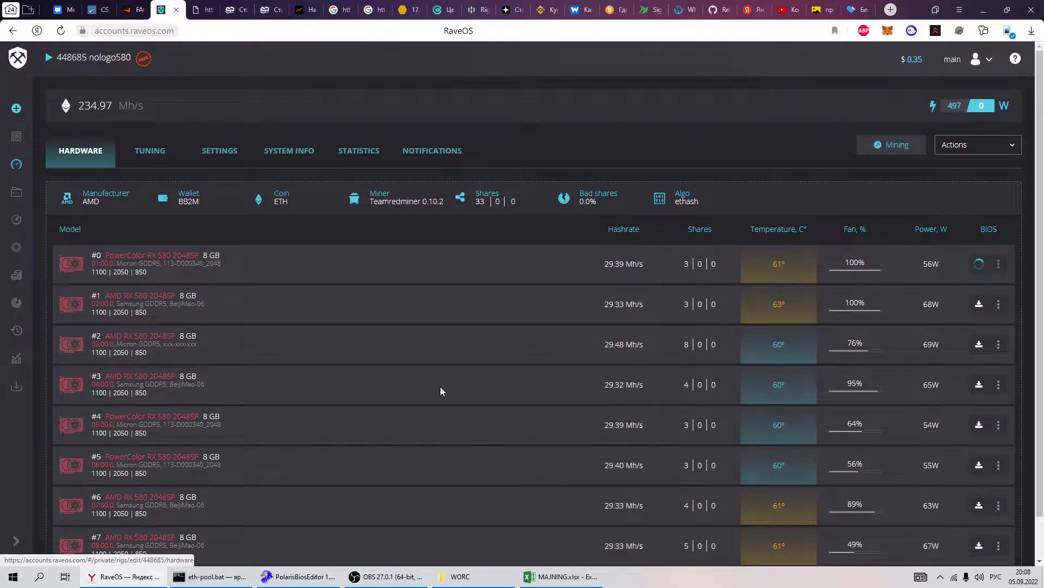
pyautogui.scroll(-1, 440, 387)
pyautogui.scroll(1, 425, 380)
pyautogui.doubleClick(479, 202)
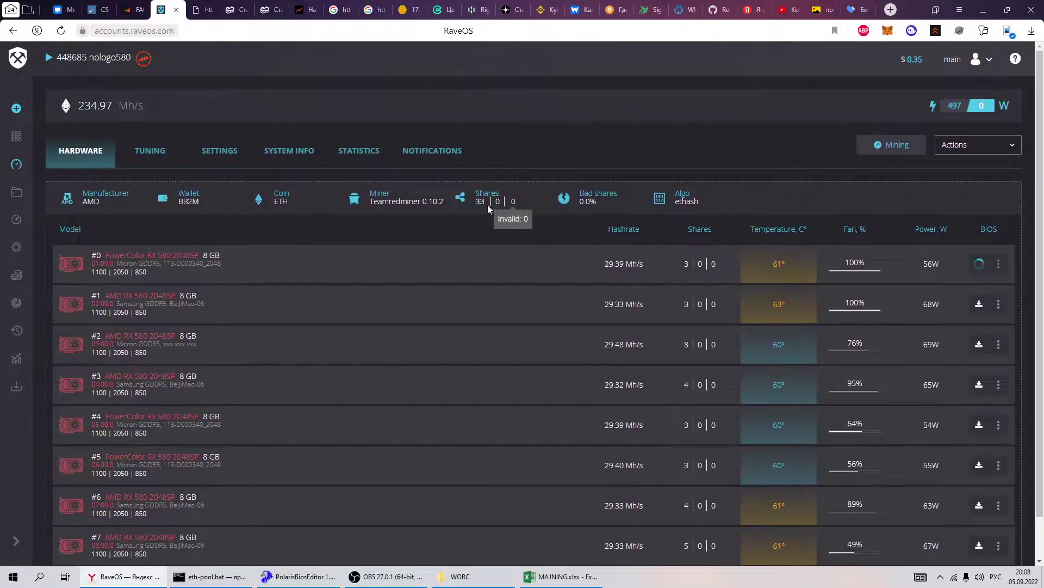
pyautogui.click(430, 151)
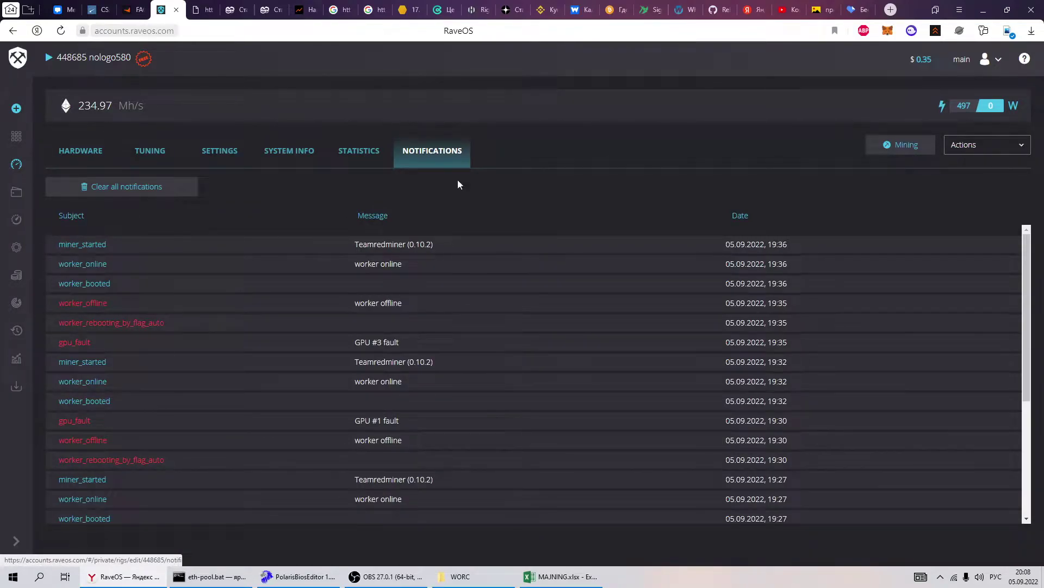
pyautogui.click(337, 153)
pyautogui.click(82, 152)
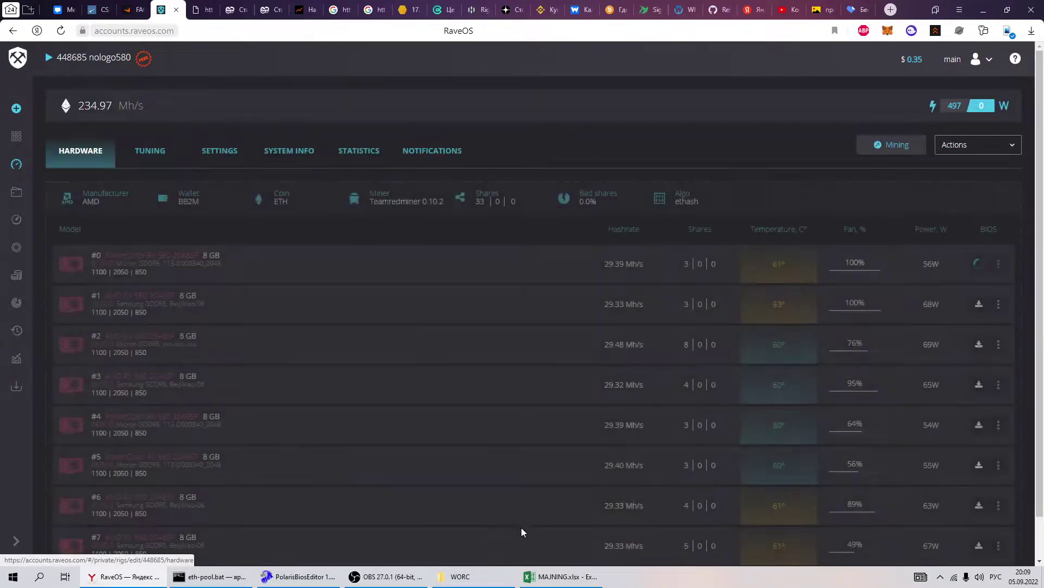
# Step: Switch to the MAJNING.xlsx workbook in Excel and inspect the cost formula in cell B1 of sheet 580
pyautogui.click(560, 576)
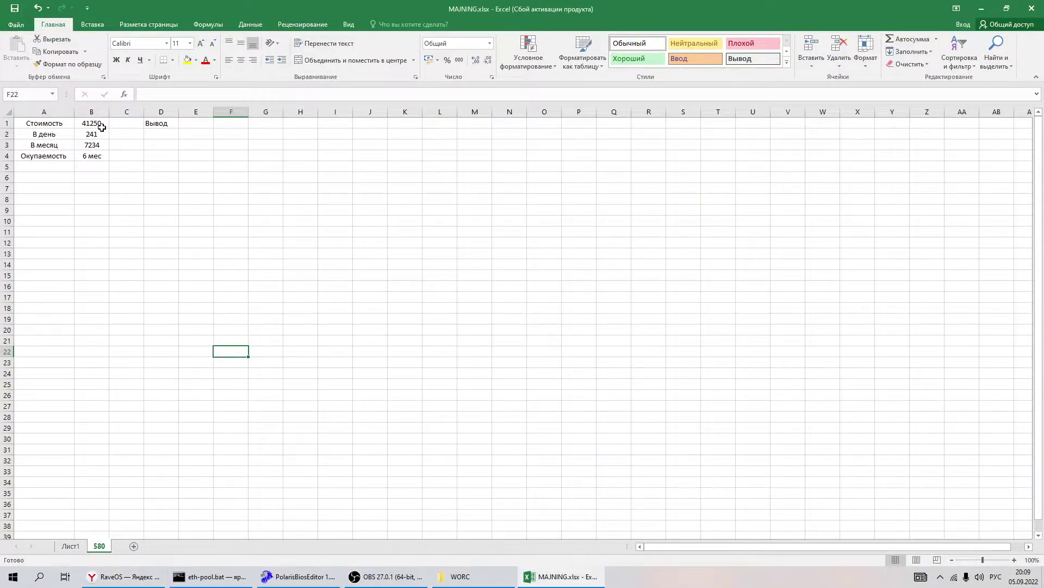
pyautogui.click(102, 127)
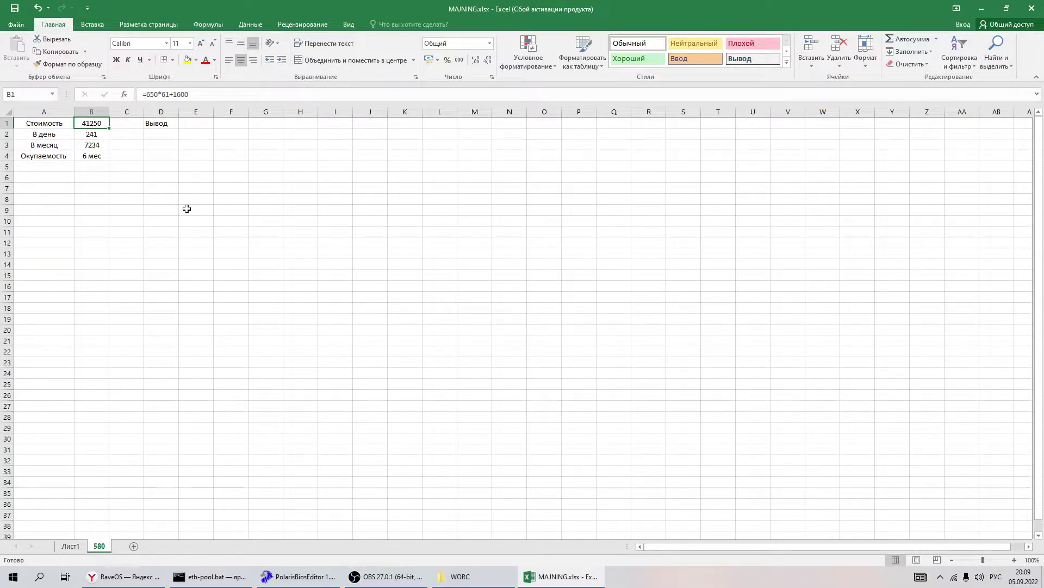
pyautogui.click(165, 189)
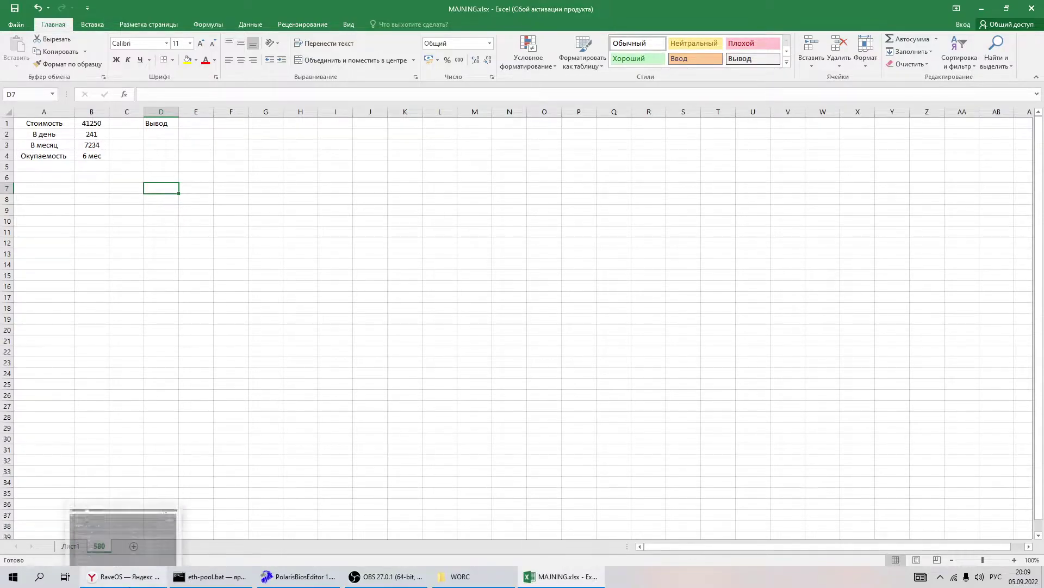
# Step: Switch to WhatToMine in the browser, set the Ethash hashrate to 235 Mh/s, and recalculate the coin profitability
pyautogui.click(129, 577)
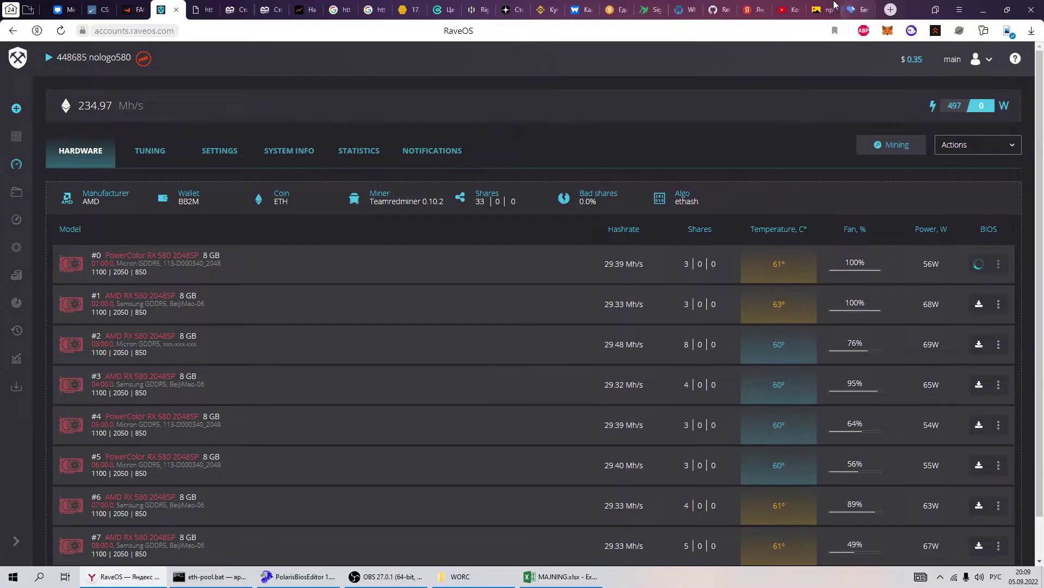
pyautogui.click(681, 10)
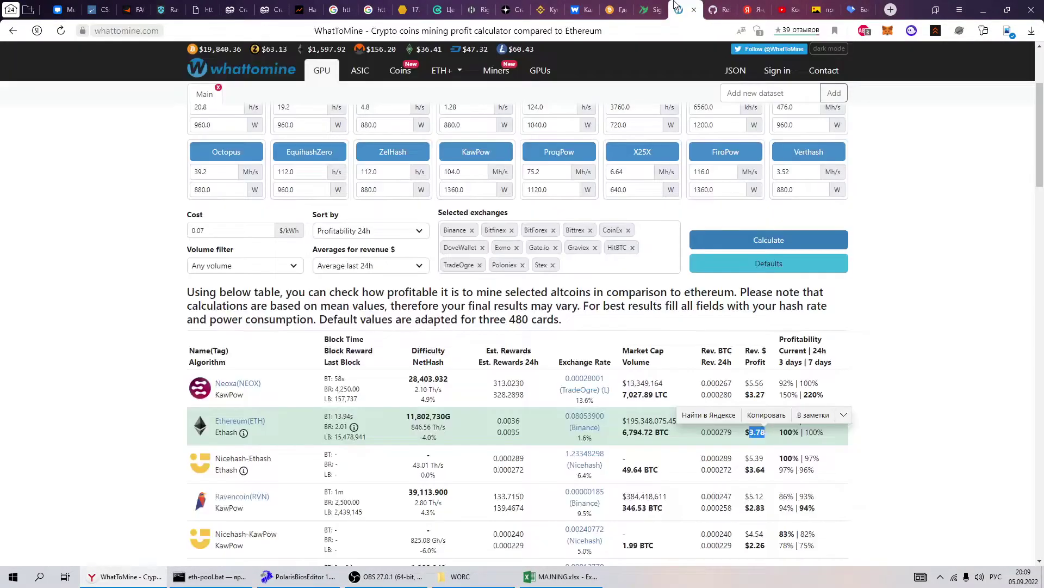
pyautogui.click(764, 444)
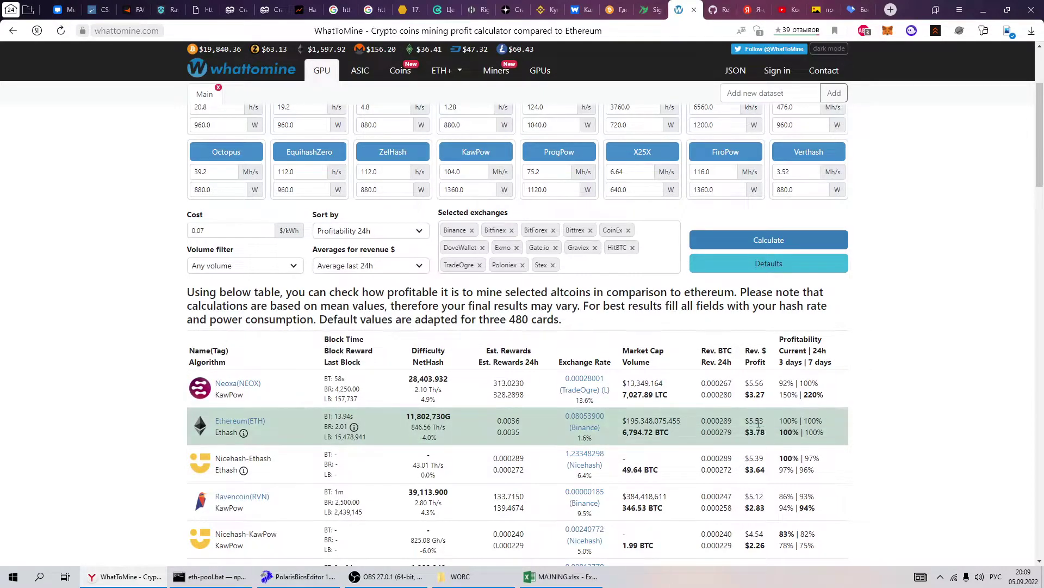
pyautogui.scroll(3, 276, 208)
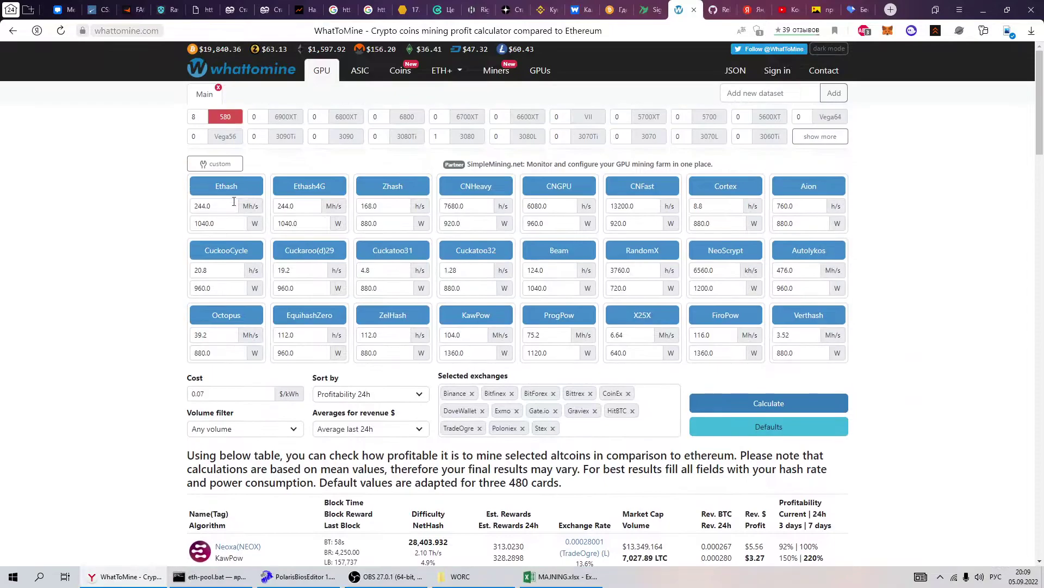
pyautogui.scroll(-5, 642, 322)
pyautogui.scroll(5, 642, 322)
pyautogui.click(231, 206)
pyautogui.press('BackSpace')
pyautogui.press('BackSpace')
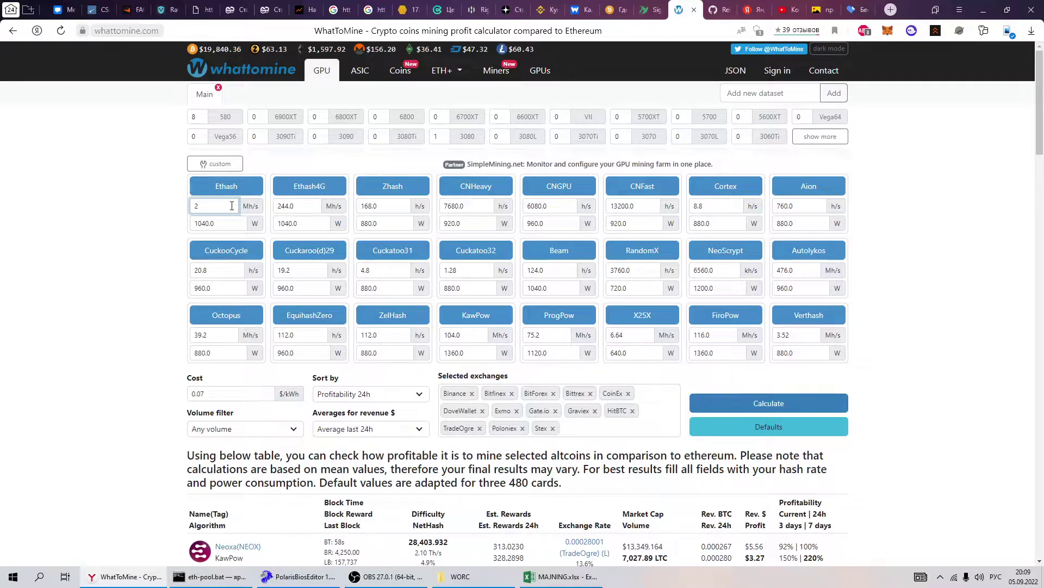
pyautogui.press('BackSpace')
pyautogui.click(781, 408)
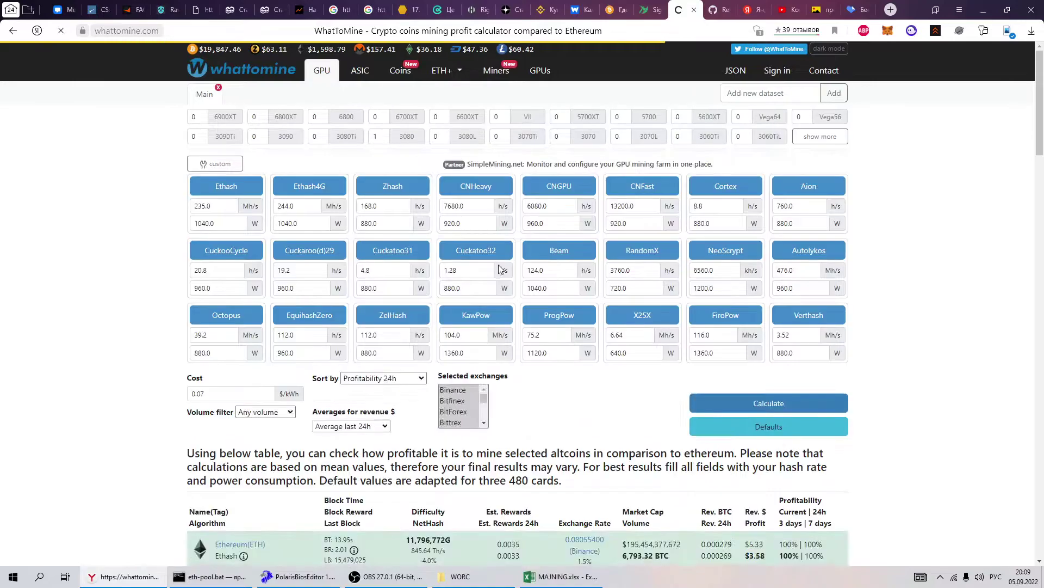
pyautogui.scroll(-3, 781, 411)
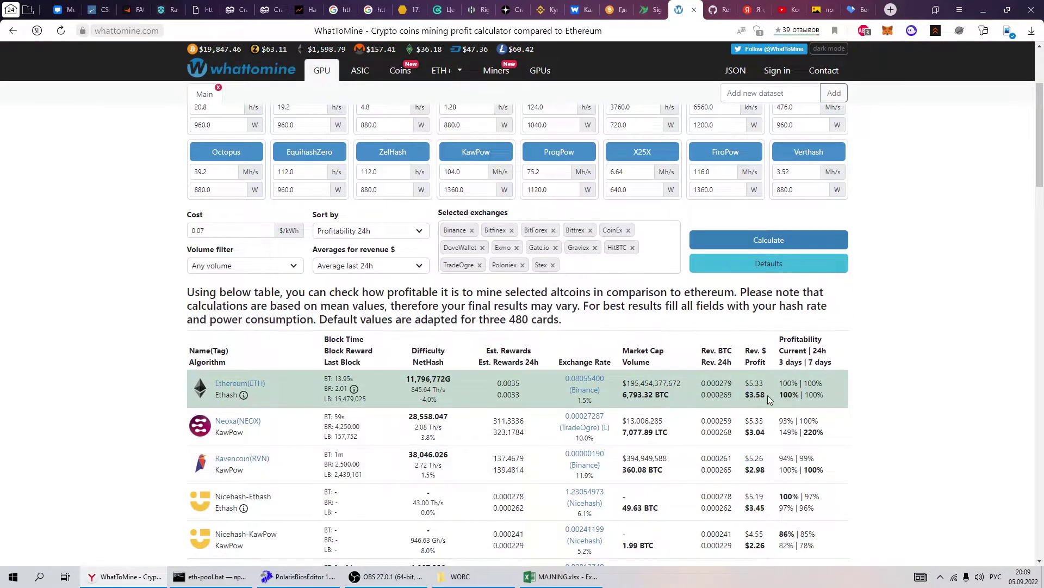
# Step: Switch to the MAJNING.xlsx workbook in Excel and change the daily income formula in B2 to =3,58*63,79
pyautogui.click(560, 576)
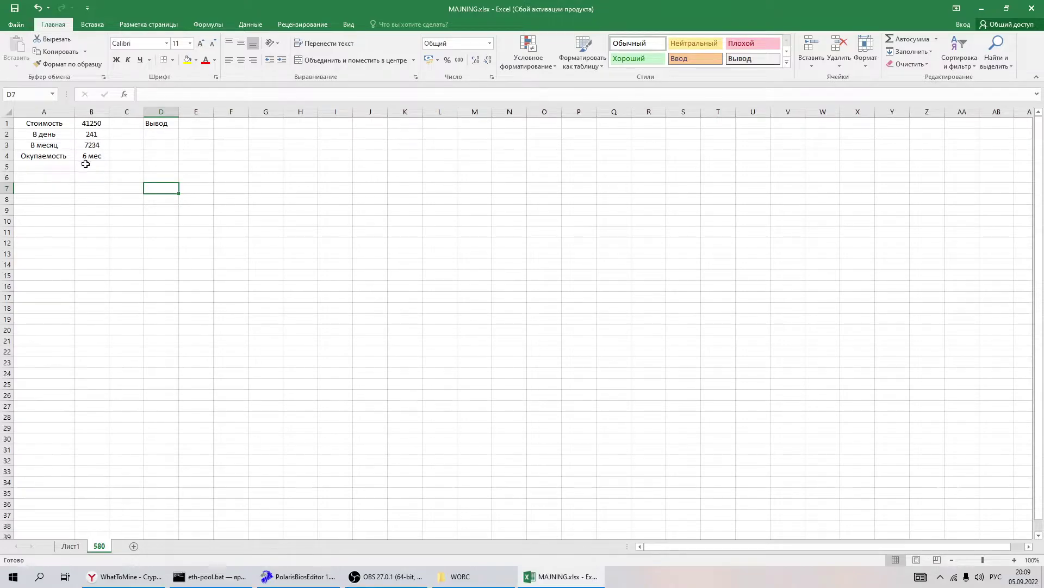
pyautogui.click(98, 134)
pyautogui.click(160, 95)
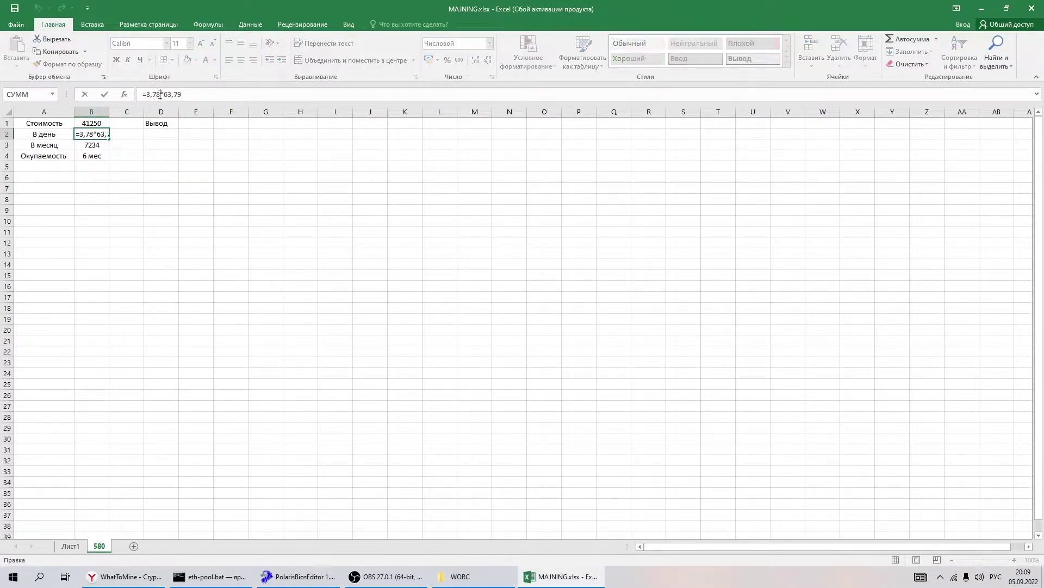
pyautogui.press('BackSpace')
pyautogui.press('BackSpace')
pyautogui.write('58')
pyautogui.press('Return')
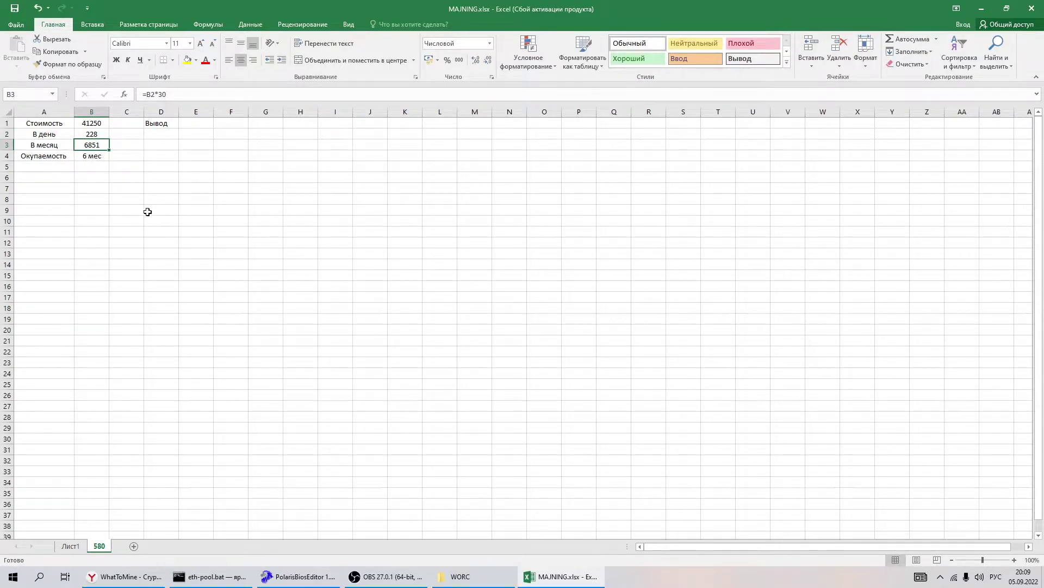
# Step: Inspect the contents of the daily income, monthly income and payback cells, B2 to B4
pyautogui.click(99, 131)
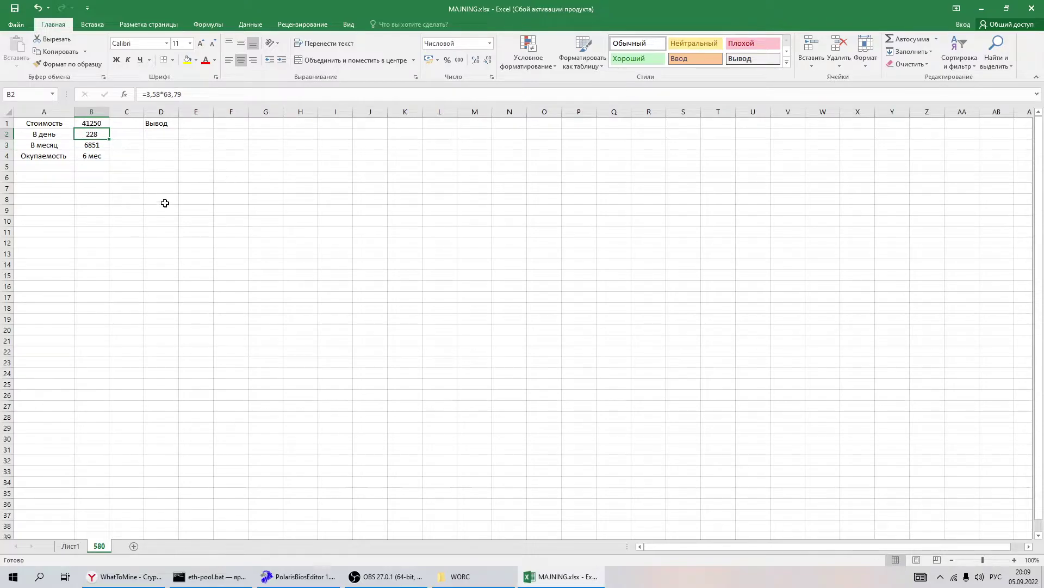
pyautogui.click(96, 145)
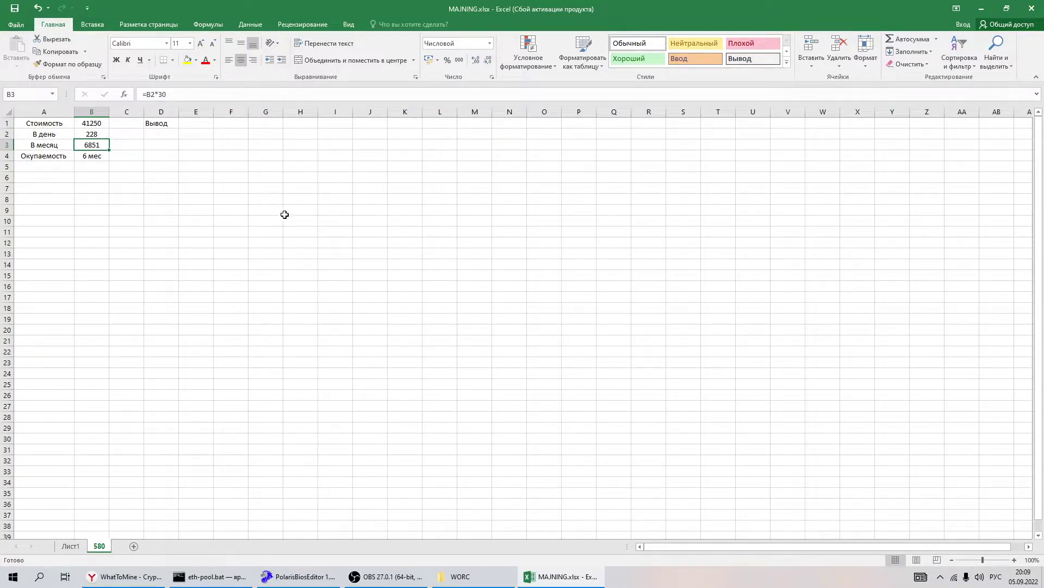
pyautogui.click(99, 157)
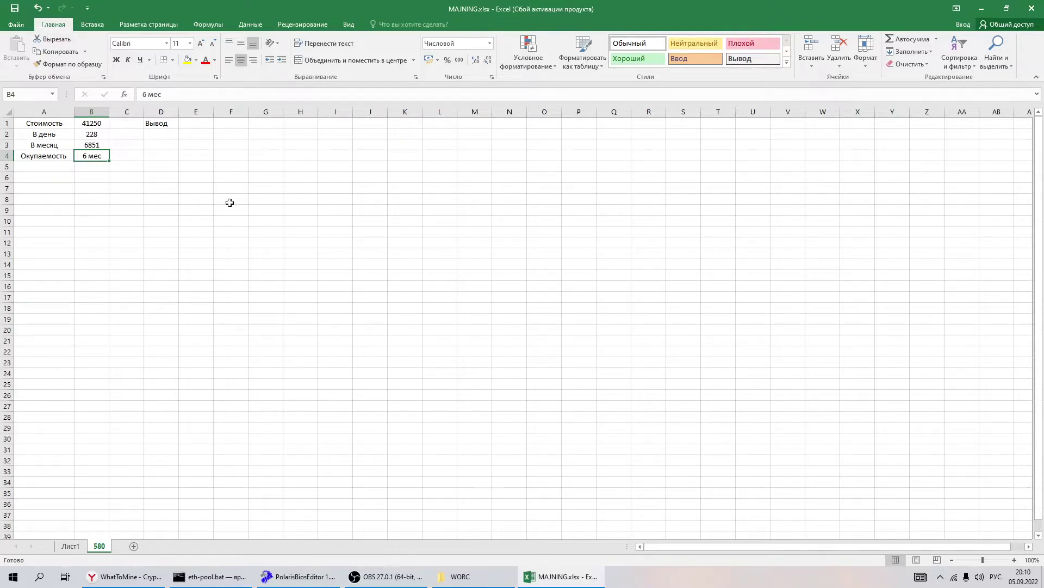
# Step: Switch to RaveOS in the browser and look through the rig's notifications, statistics charts and watchdog settings
pyautogui.click(128, 576)
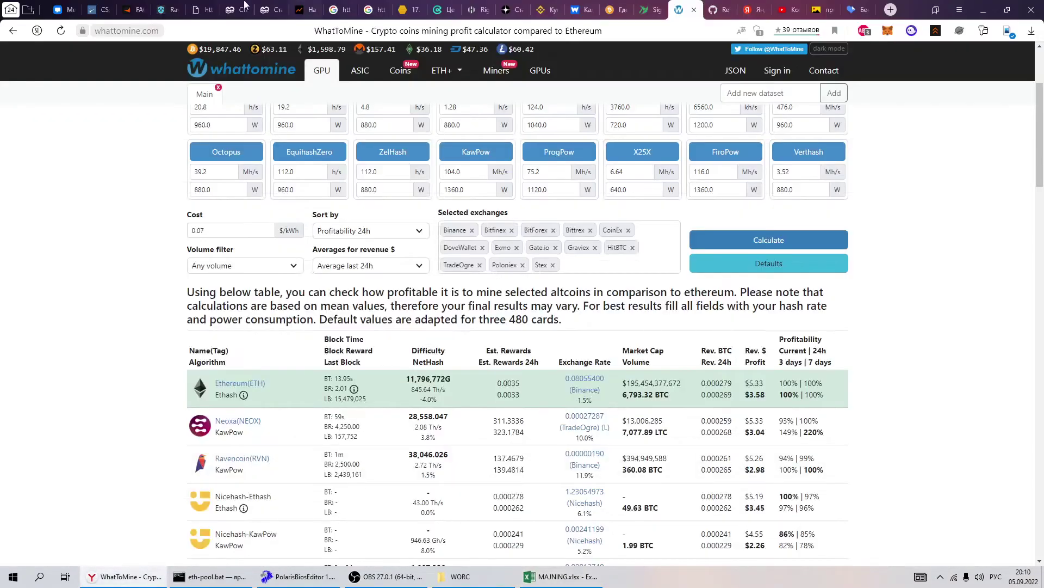
pyautogui.click(165, 7)
pyautogui.click(434, 147)
pyautogui.click(340, 147)
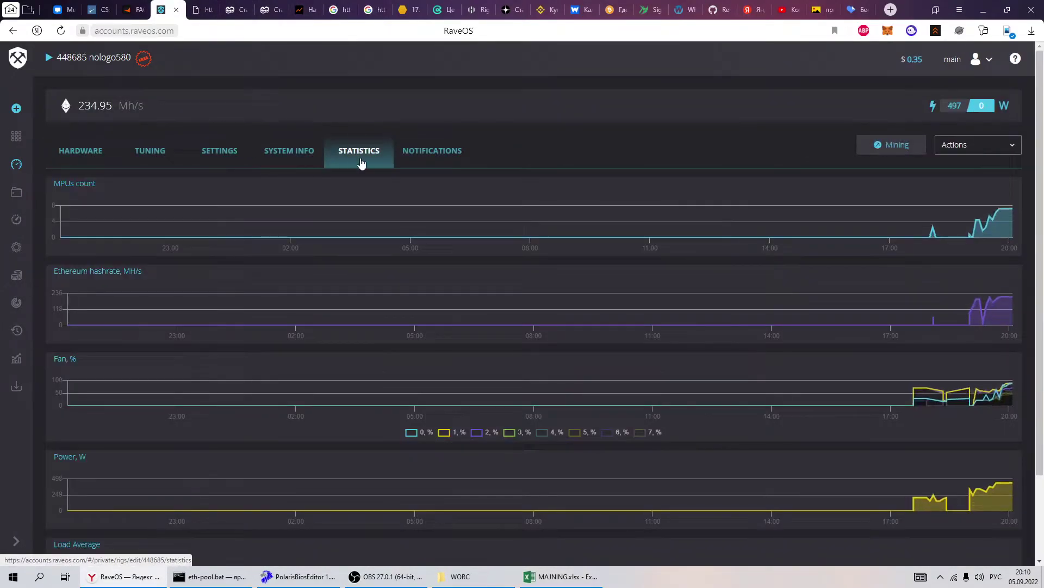
pyautogui.click(239, 148)
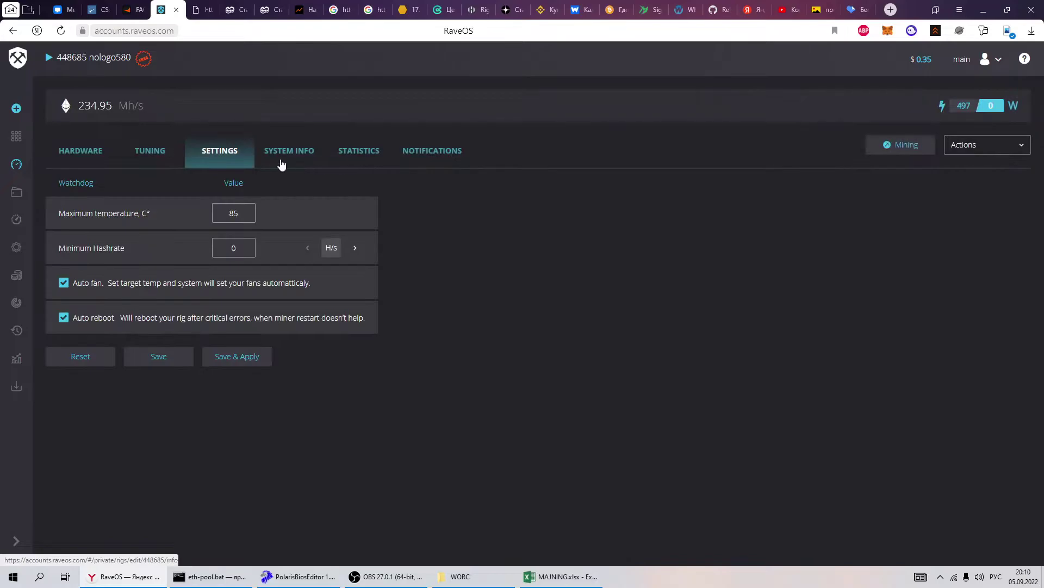
# Step: Examine the rig's system information, highlighting its CPU, motherboard and total memory
pyautogui.click(284, 162)
pyautogui.scroll(-1, 446, 321)
pyautogui.moveTo(164, 373); pyautogui.dragTo(383, 408)
pyautogui.click(383, 408)
pyautogui.moveTo(123, 373); pyautogui.dragTo(381, 396)
pyautogui.click(382, 393)
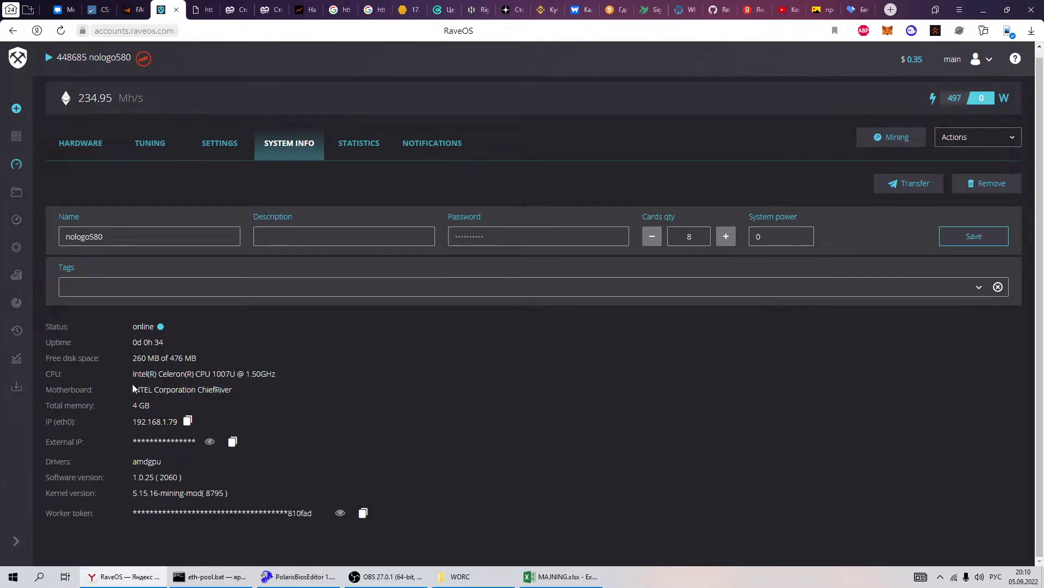
pyautogui.moveTo(132, 385); pyautogui.dragTo(236, 390)
pyautogui.click(370, 404)
pyautogui.moveTo(134, 405); pyautogui.dragTo(169, 404)
pyautogui.click(446, 422)
pyautogui.scroll(1, 403, 361)
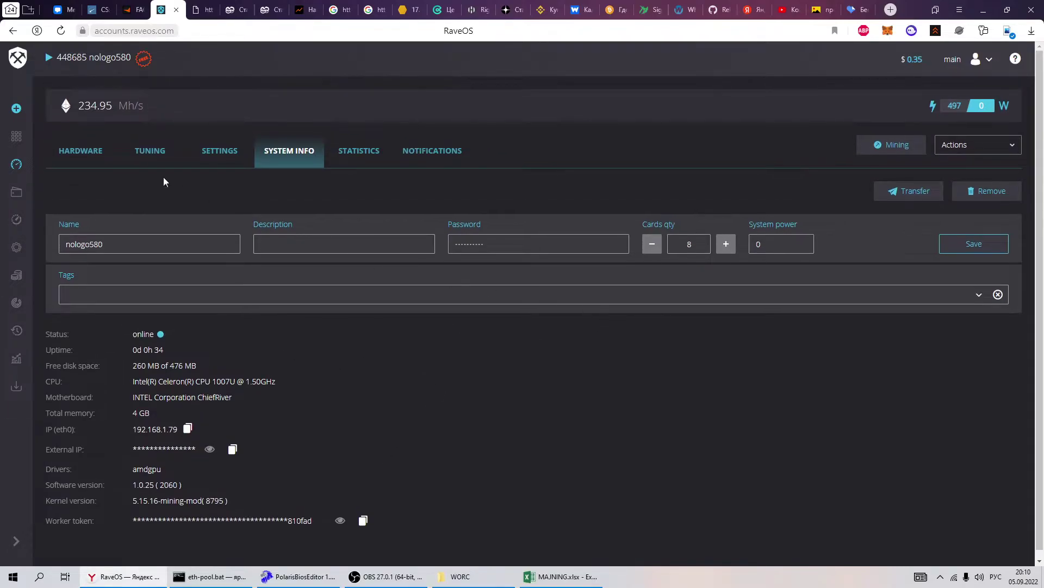
# Step: Check the rig's full GPU list again and switch back to the MAJNING.xlsx workbook in Excel
pyautogui.click(92, 154)
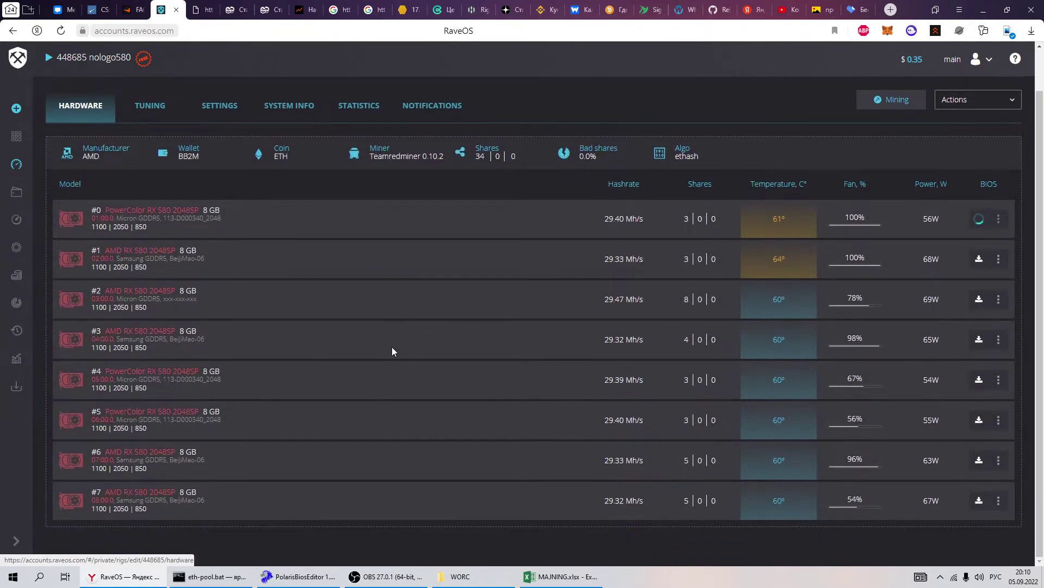
pyautogui.scroll(-1, 392, 347)
pyautogui.click(546, 572)
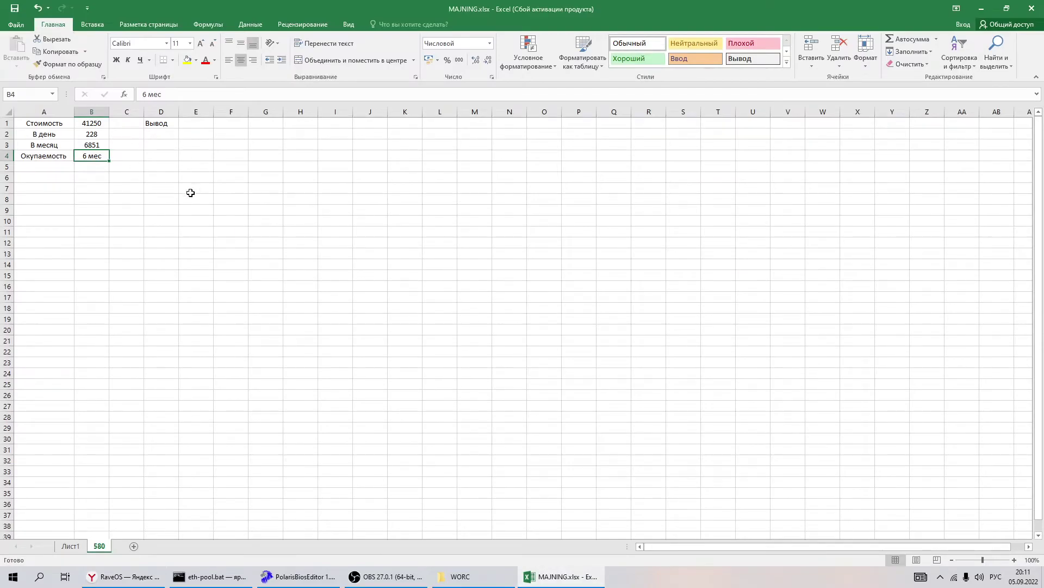
pyautogui.click(285, 192)
pyautogui.click(187, 122)
pyautogui.moveTo(187, 122); pyautogui.dragTo(263, 124)
pyautogui.click(343, 205)
pyautogui.moveTo(191, 123); pyautogui.dragTo(221, 124)
pyautogui.click(237, 208)
pyautogui.click(216, 198)
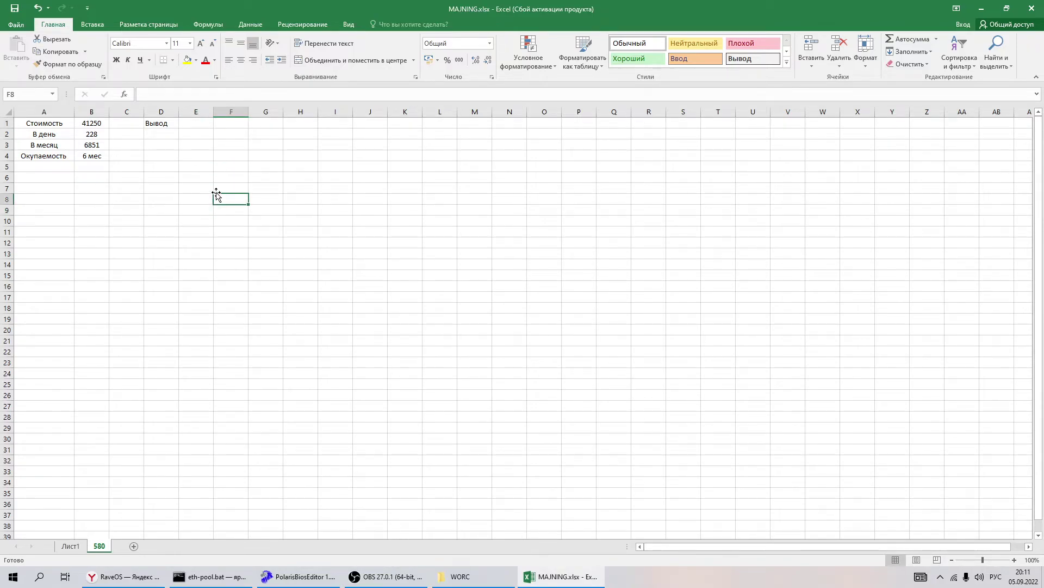
pyautogui.click(204, 123)
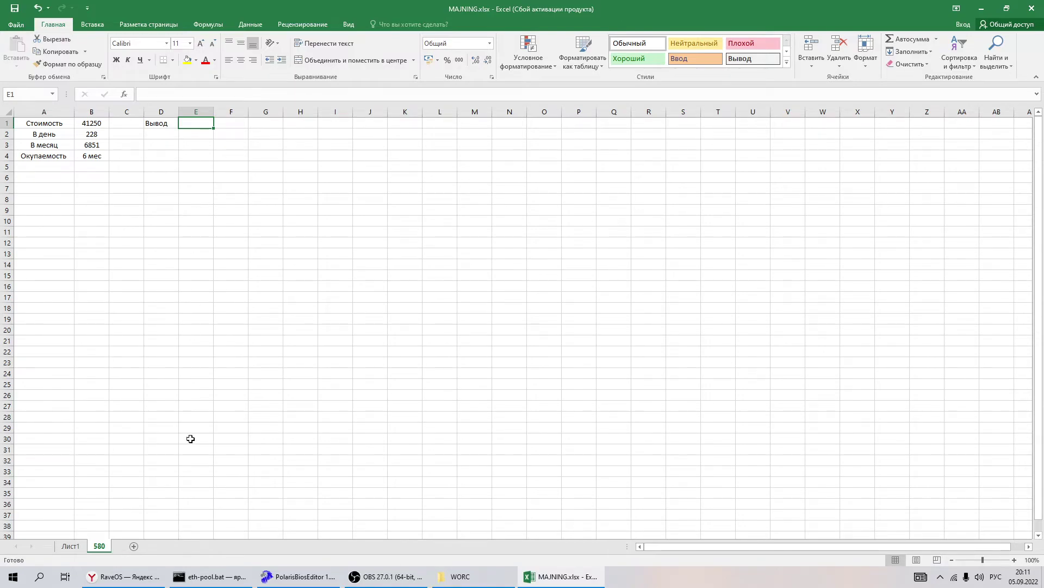
# Step: Switch to RaveOS in the browser and review the rig's notifications and its full hardware list of GPUs
pyautogui.click(149, 582)
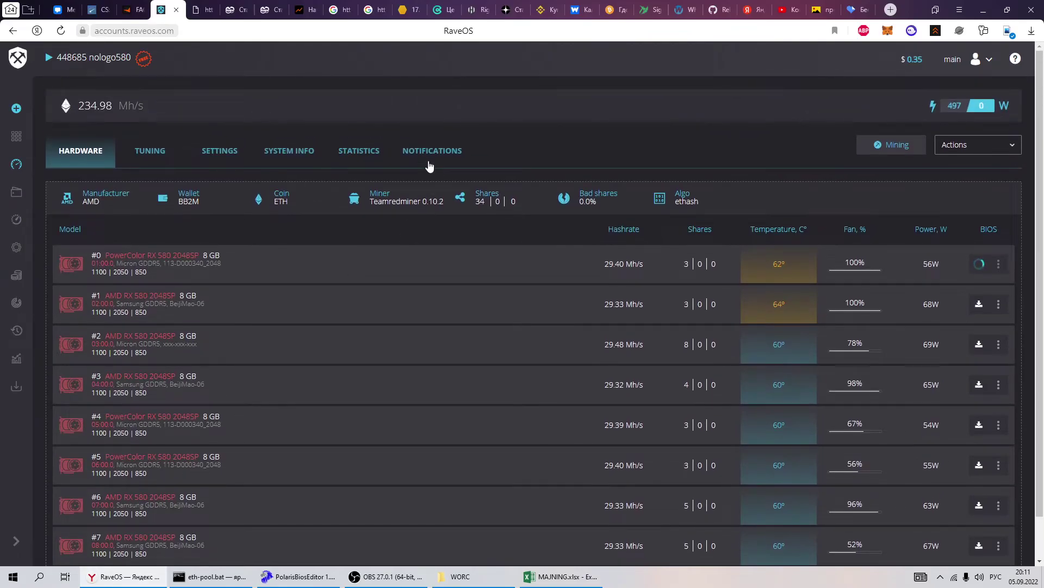
pyautogui.click(430, 163)
pyautogui.click(99, 147)
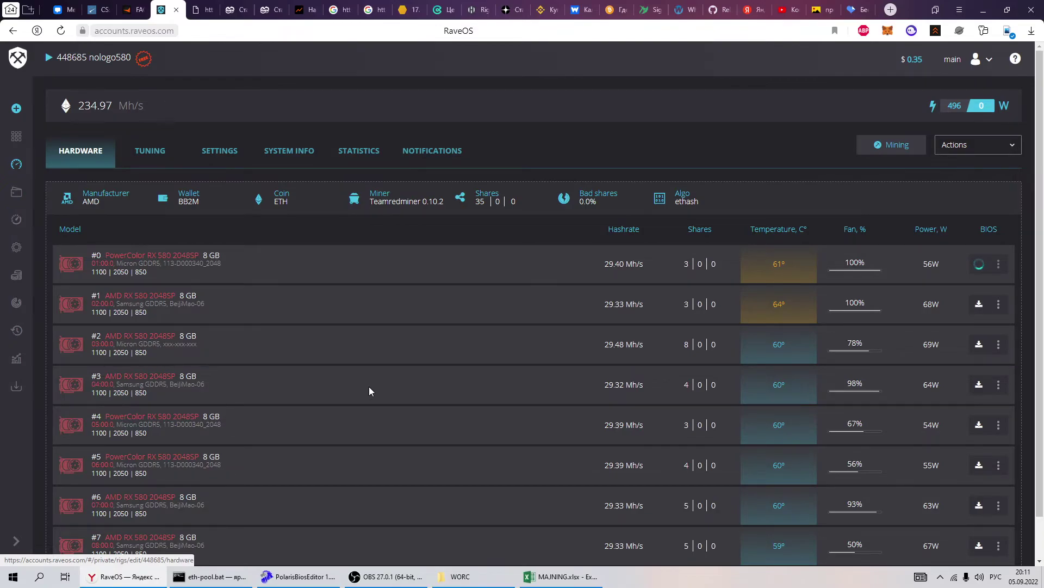
pyautogui.click(451, 163)
pyautogui.click(111, 148)
pyautogui.scroll(-1, 476, 269)
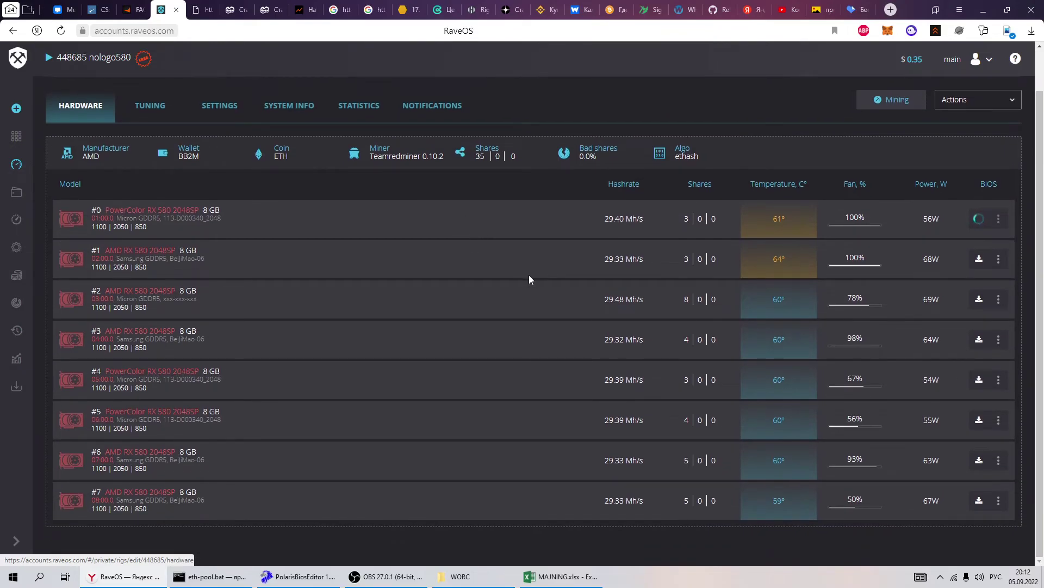
pyautogui.scroll(1, 511, 256)
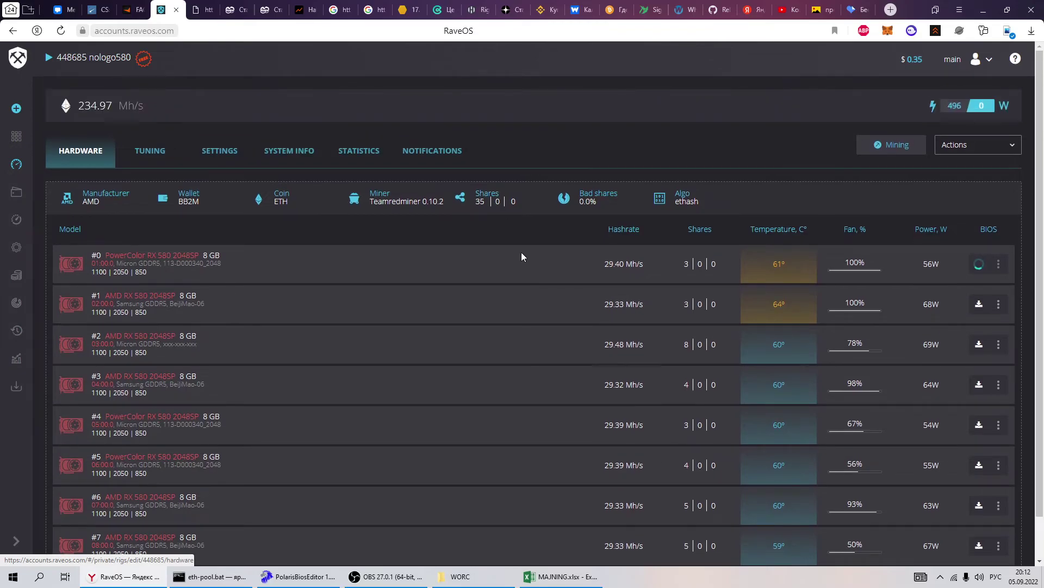
pyautogui.click(427, 150)
pyautogui.click(109, 152)
pyautogui.scroll(-1, 718, 152)
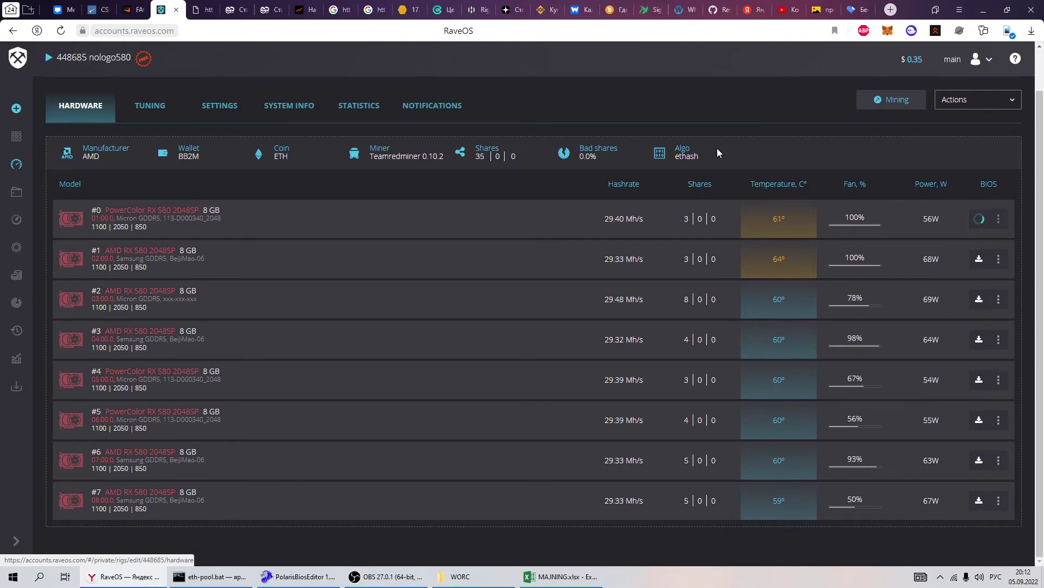